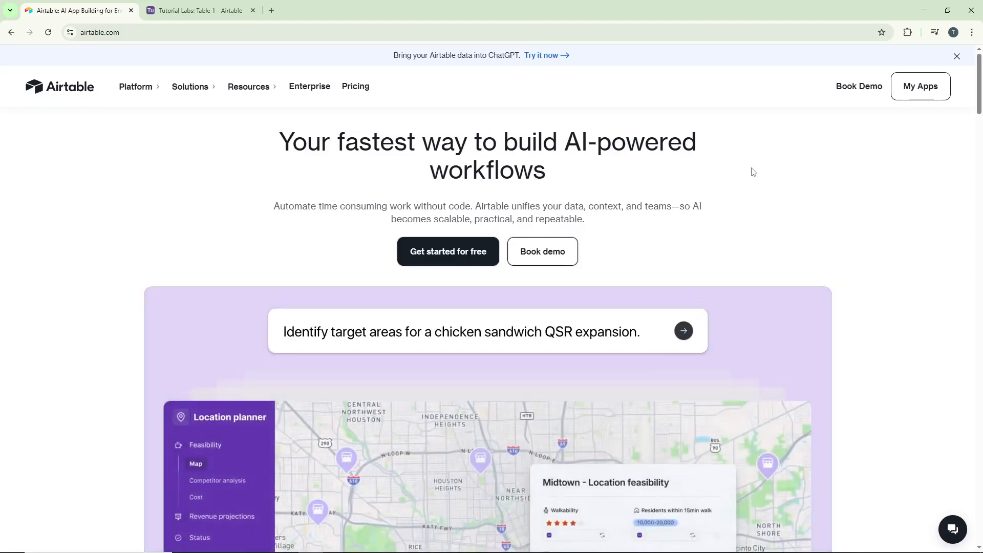
Switch to the Tutorial Labs base, open its Forms section and choose to build a form yourself.
key(ctrl+Tab)
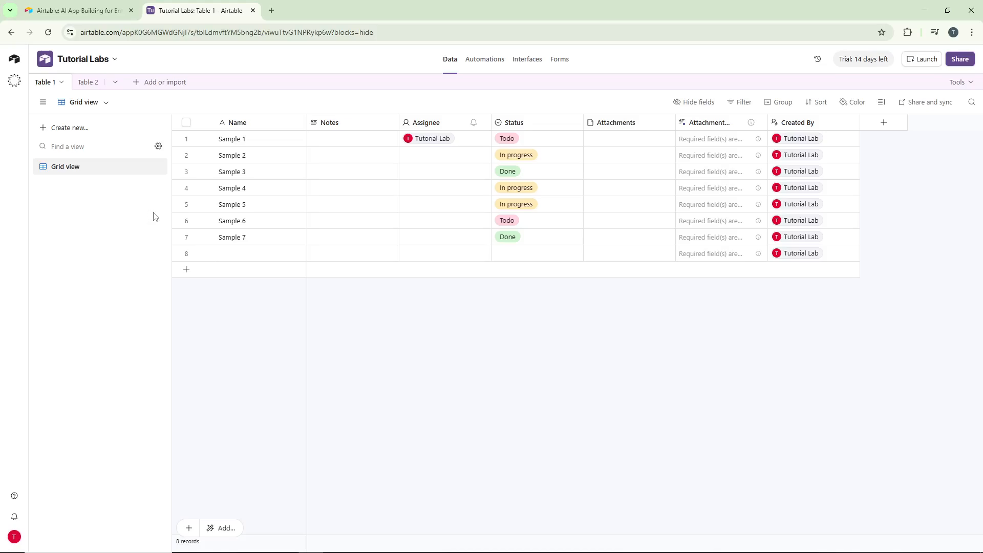
click(562, 61)
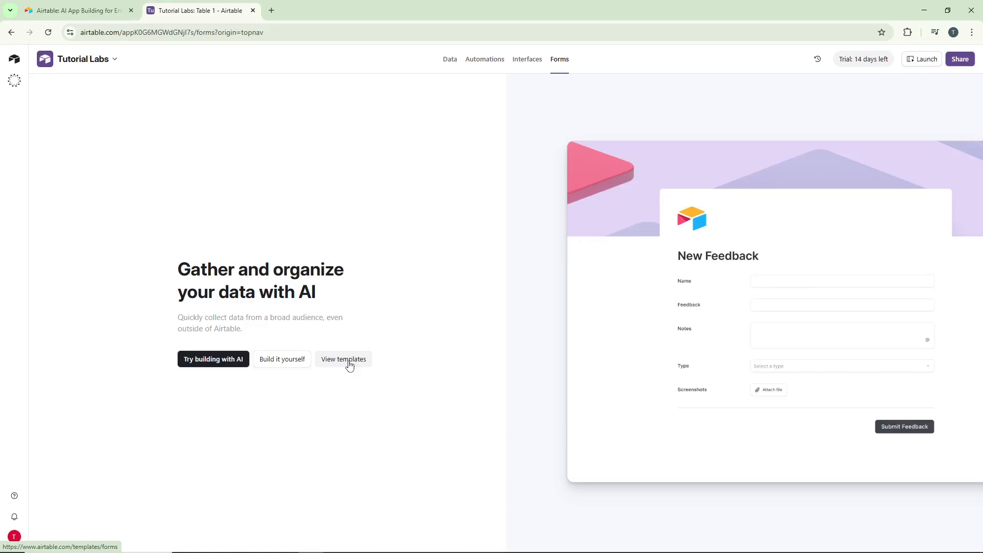
click(301, 362)
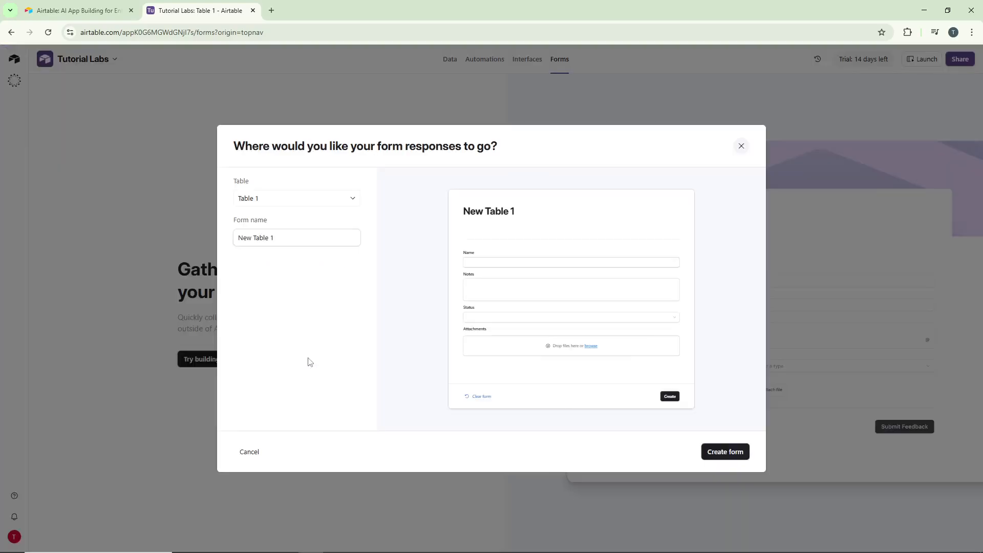
Create a form named Sample Form that sends its responses to Table 1.
click(334, 204)
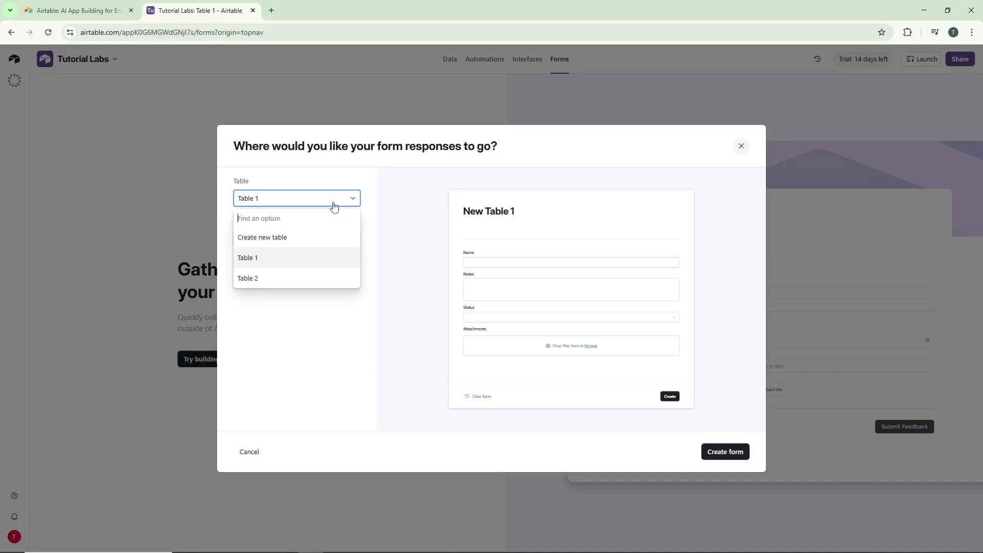
click(322, 257)
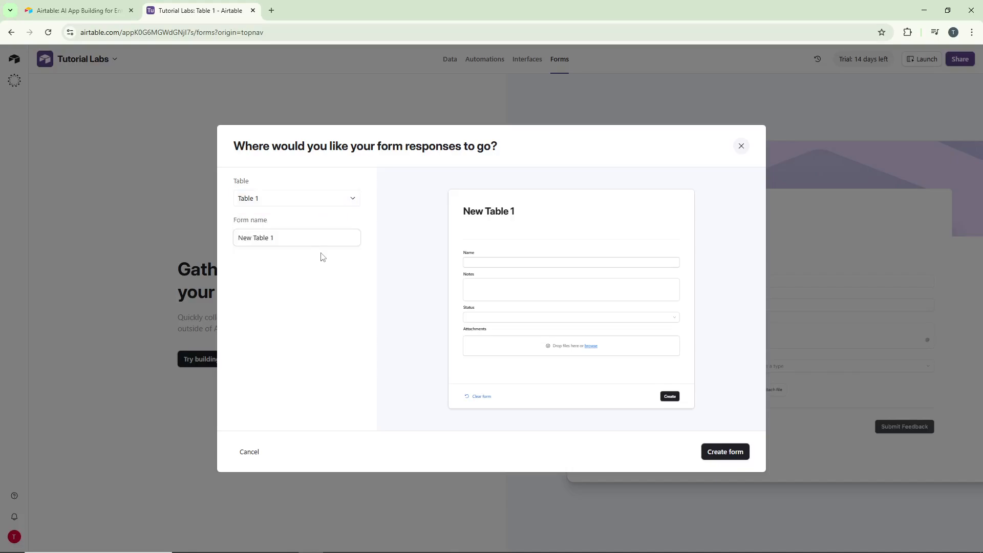
click(312, 236)
key(ctrl+a)
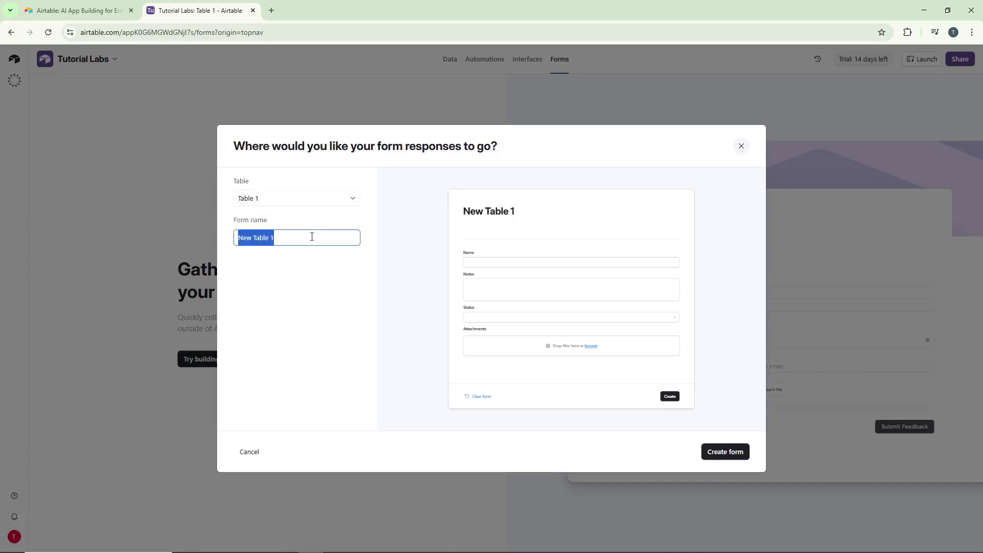
text(Sample Form)
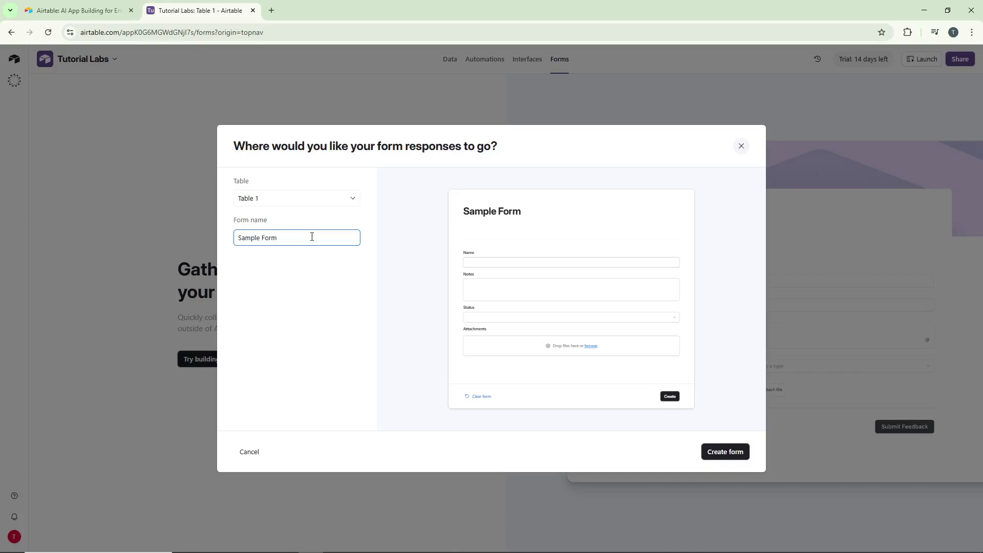
click(328, 281)
click(734, 454)
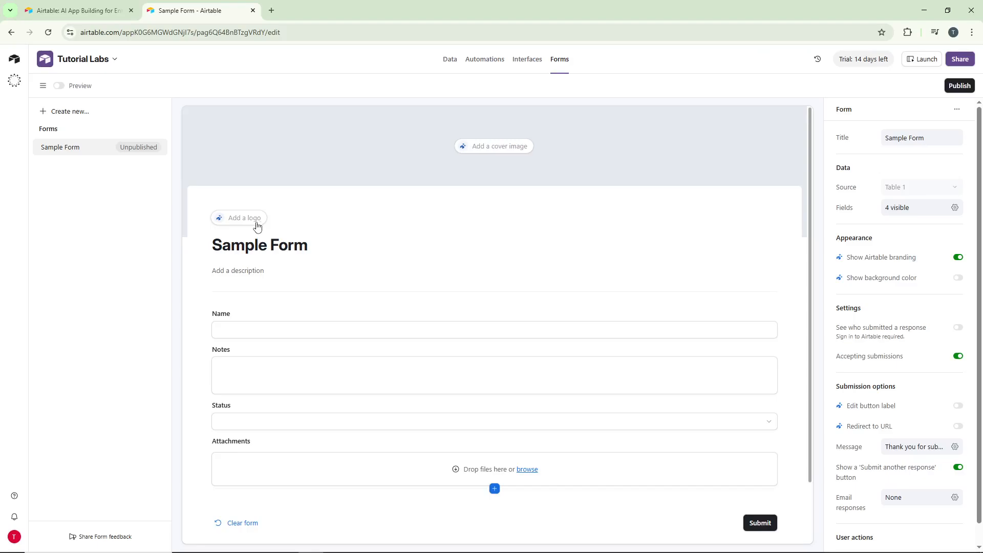
scroll(317, 220, down, 1)
click(328, 201)
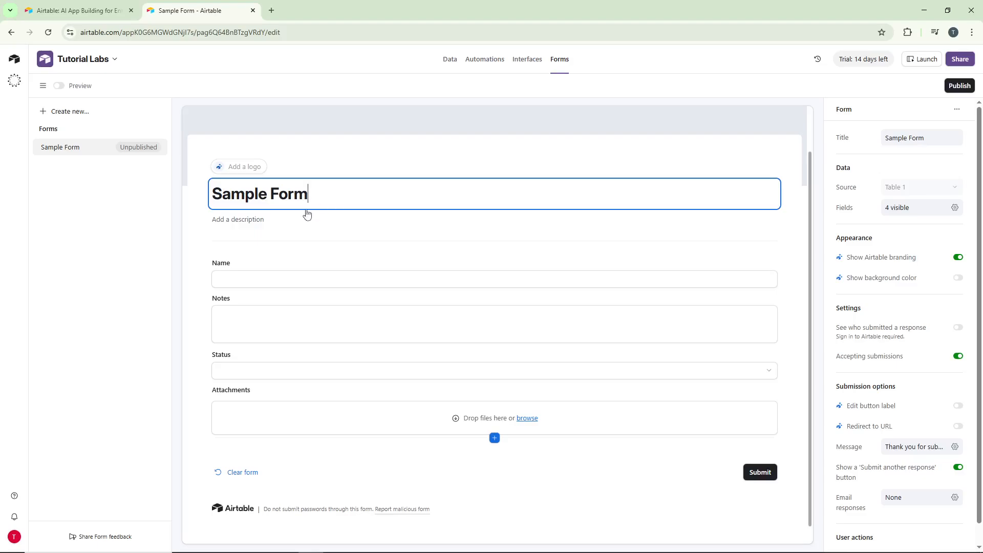
click(266, 228)
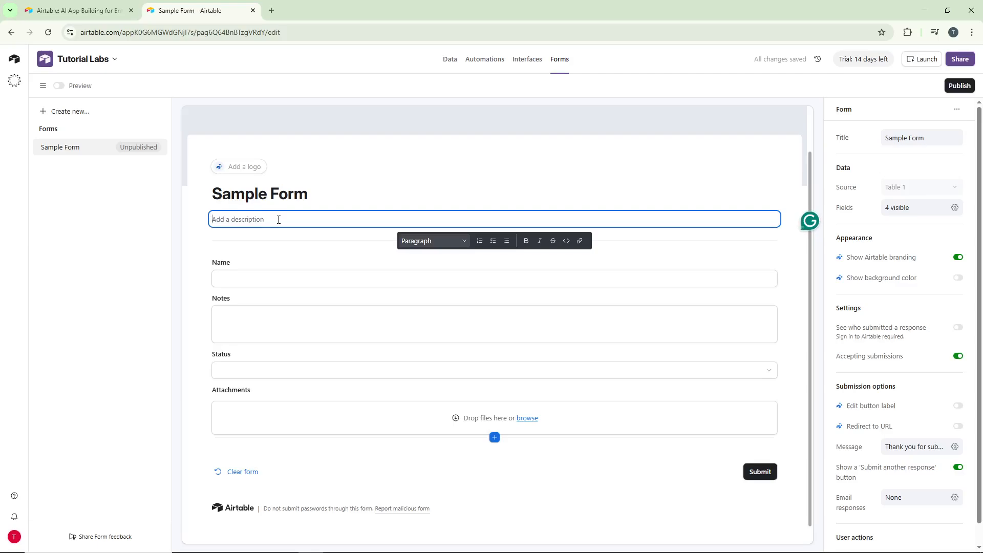
click(215, 241)
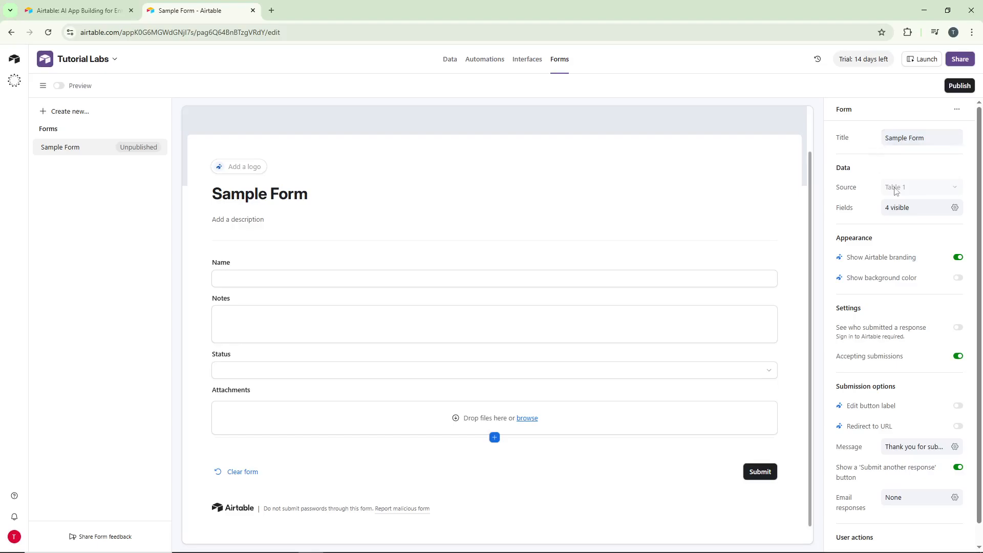
Open the form's field list and edit the Name field, renaming it to Full Name.
click(914, 217)
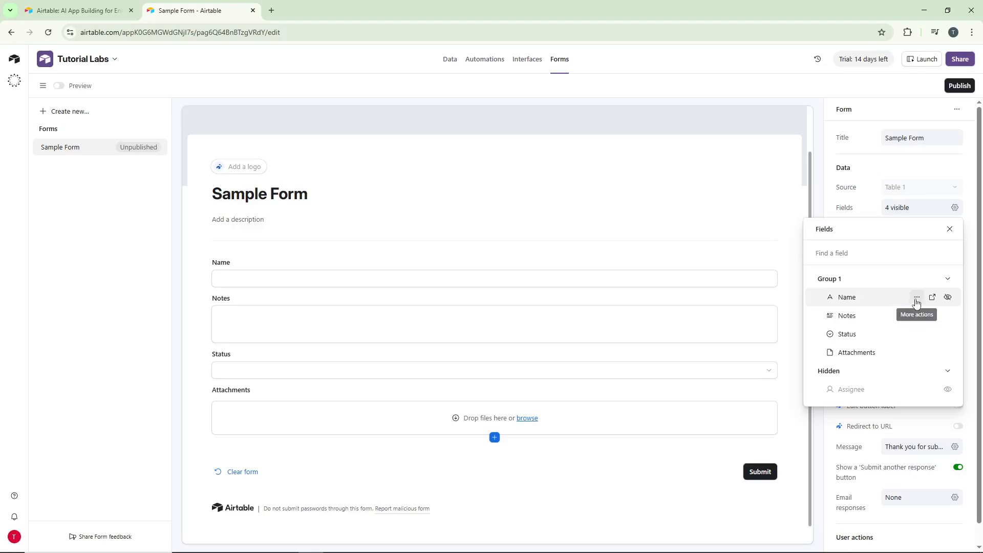
click(916, 299)
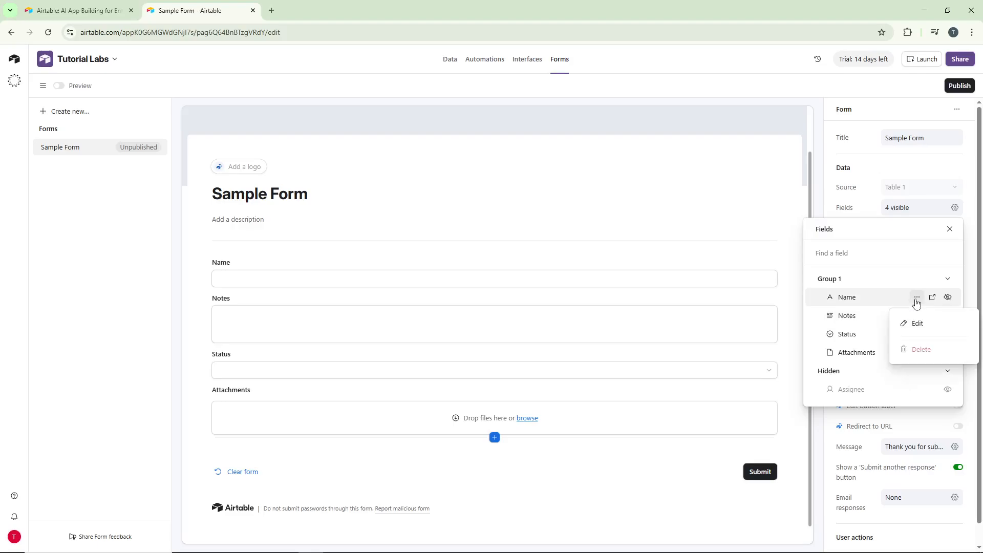
click(915, 323)
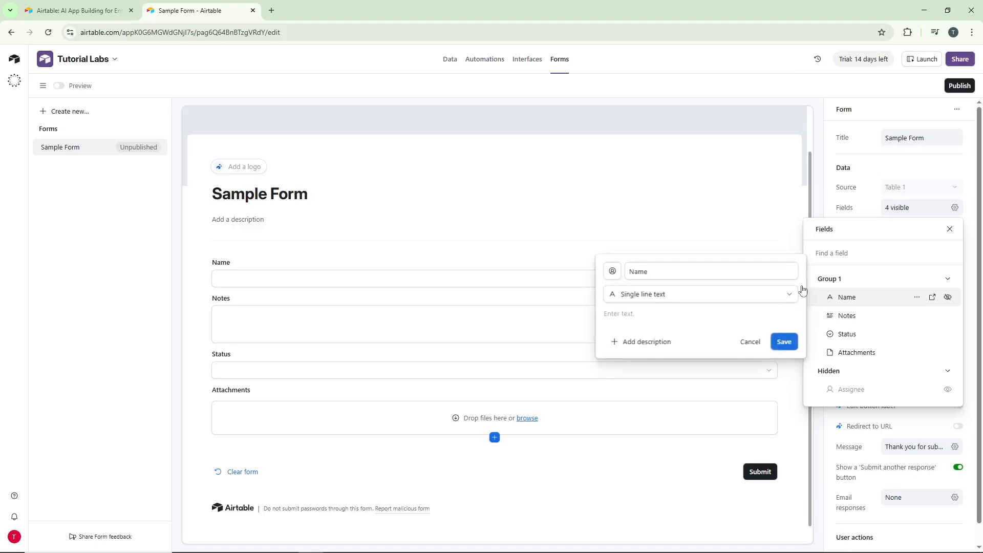
click(730, 272)
key(BackSpace)
key(BackSpace)
key(BackSpace)
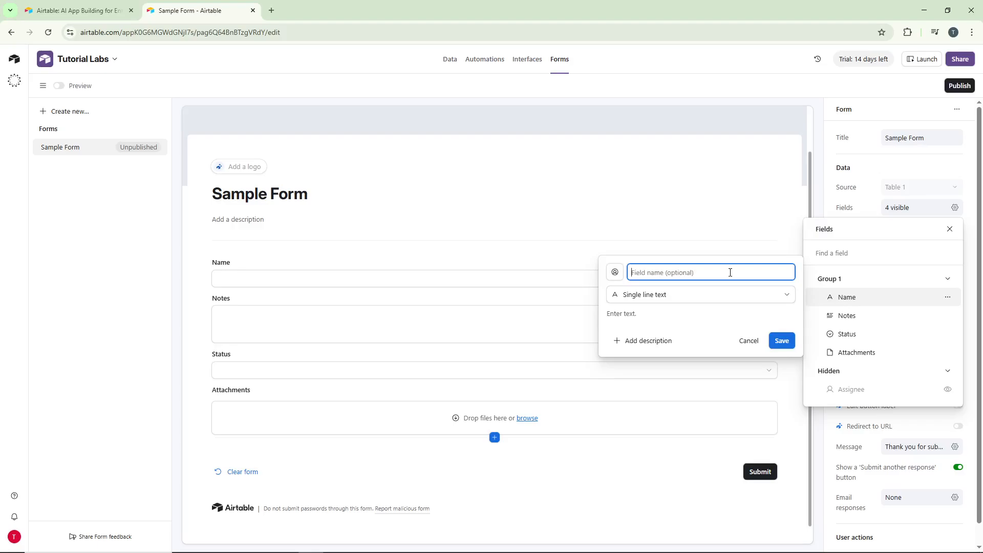
text(Full Name)
Browse the field type options, keep Single line text, and save the Full Name field.
click(715, 299)
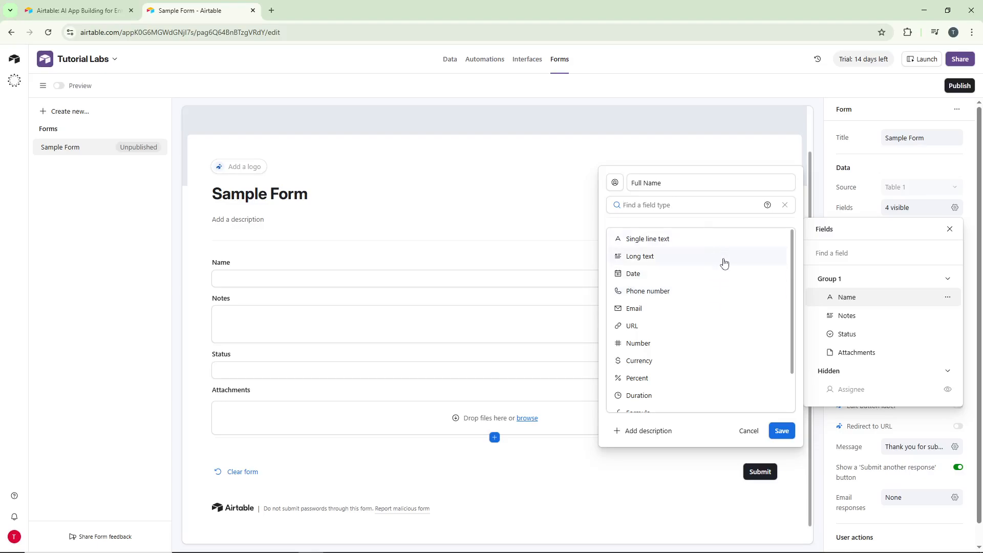
scroll(723, 264, down, 2)
scroll(725, 266, up, 2)
scroll(725, 266, down, 2)
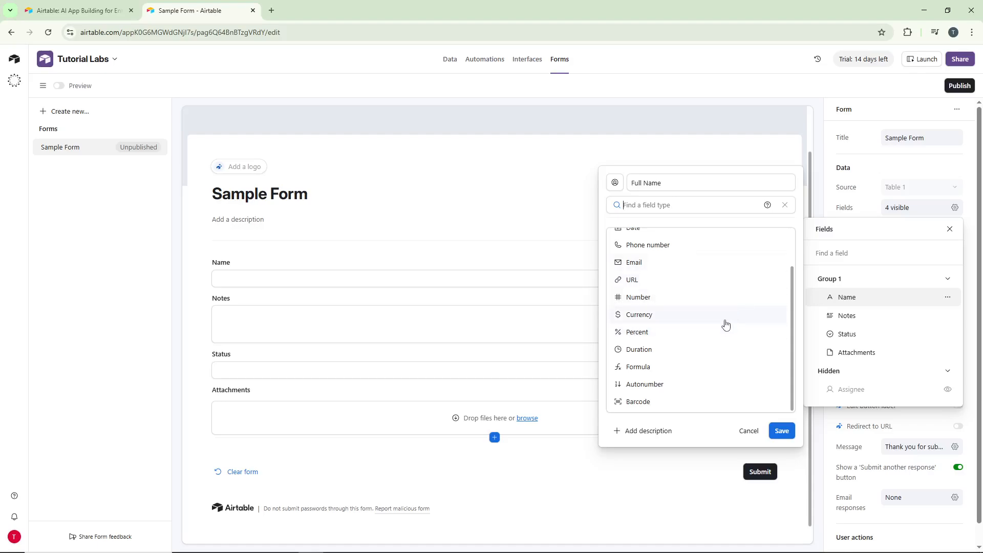
scroll(726, 324, up, 1)
scroll(726, 325, up, 1)
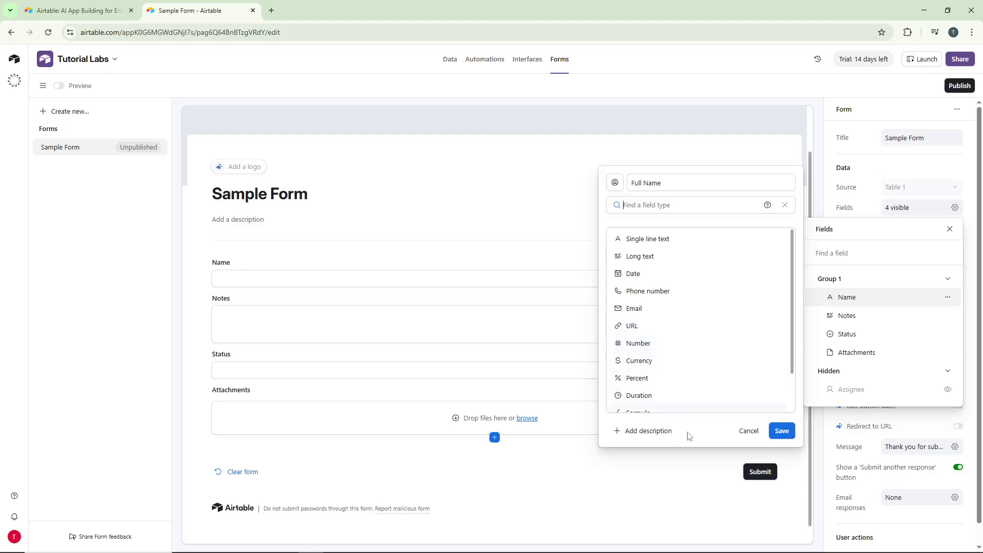
click(782, 431)
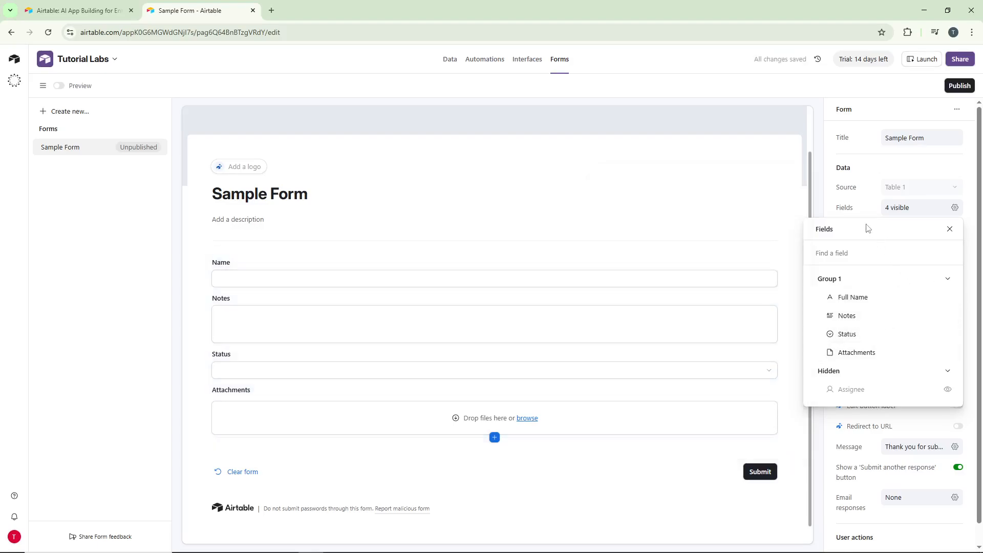
Close the field list and publish the Sample Form.
click(869, 207)
scroll(871, 215, down, 1)
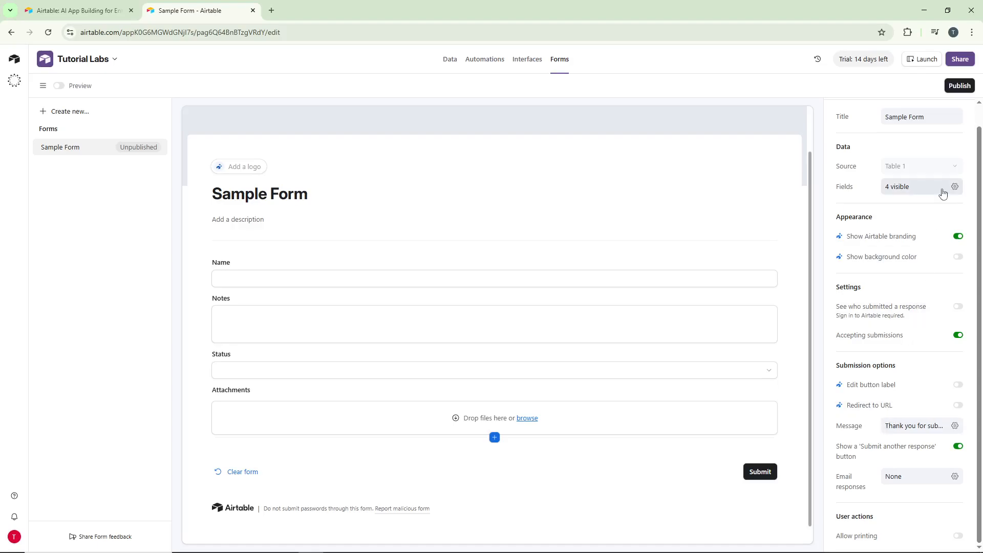
click(959, 86)
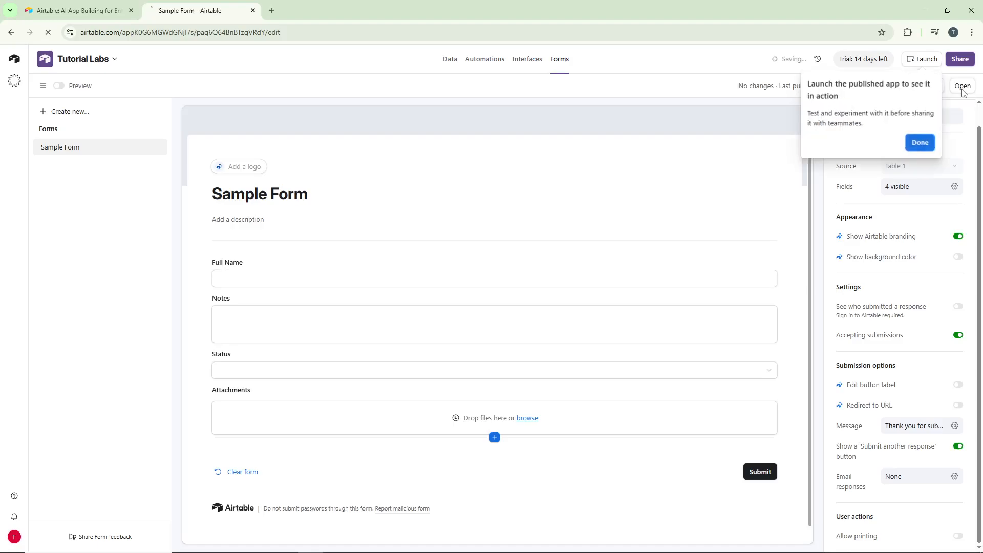